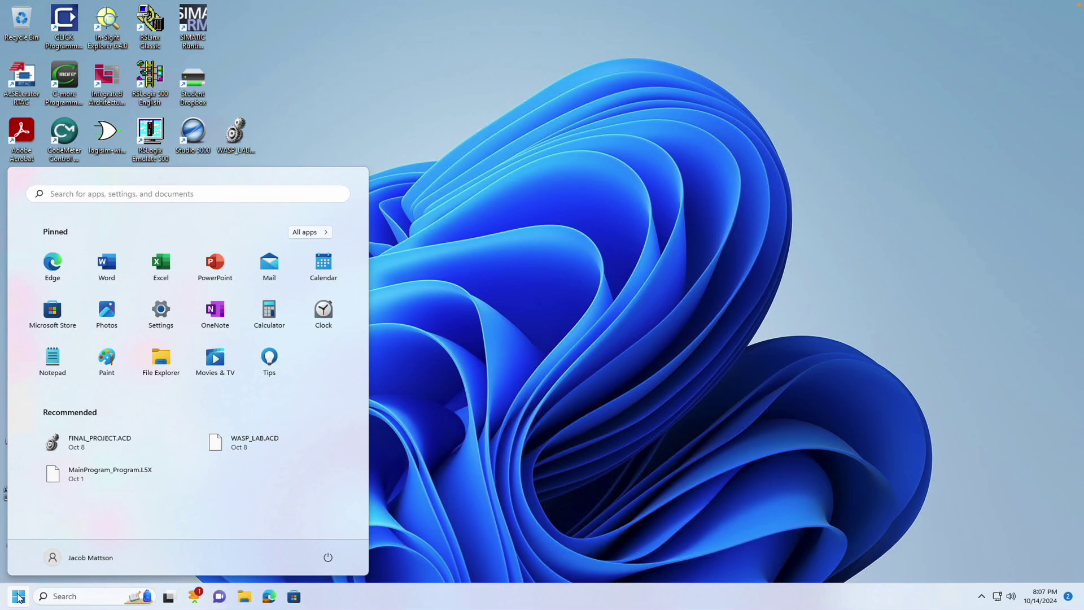
Open the network adapter list from Control Panel's Network and Sharing Center.
text(con)
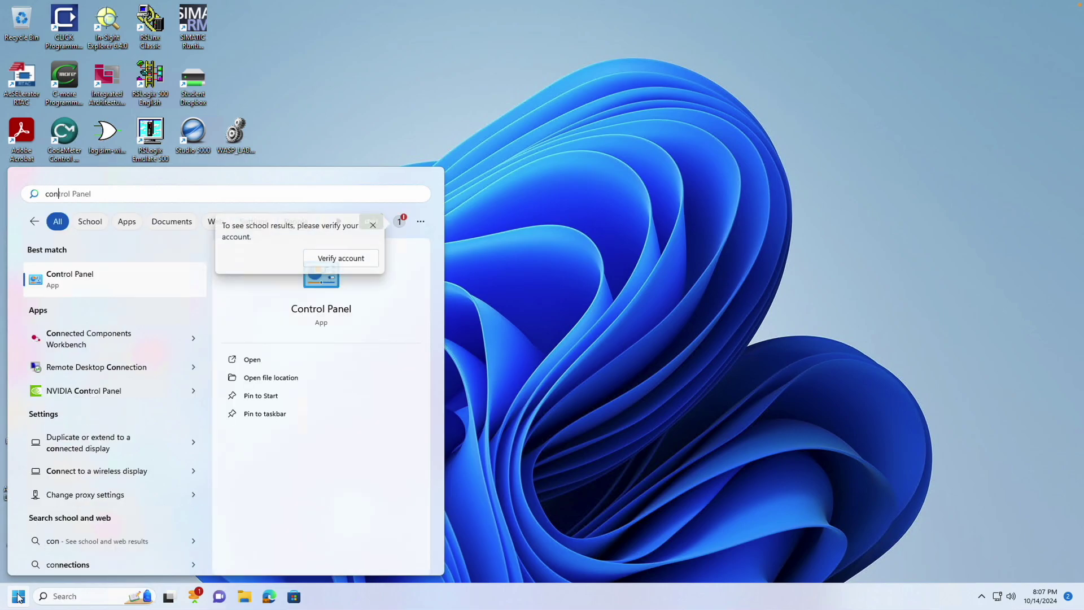
text(tro)
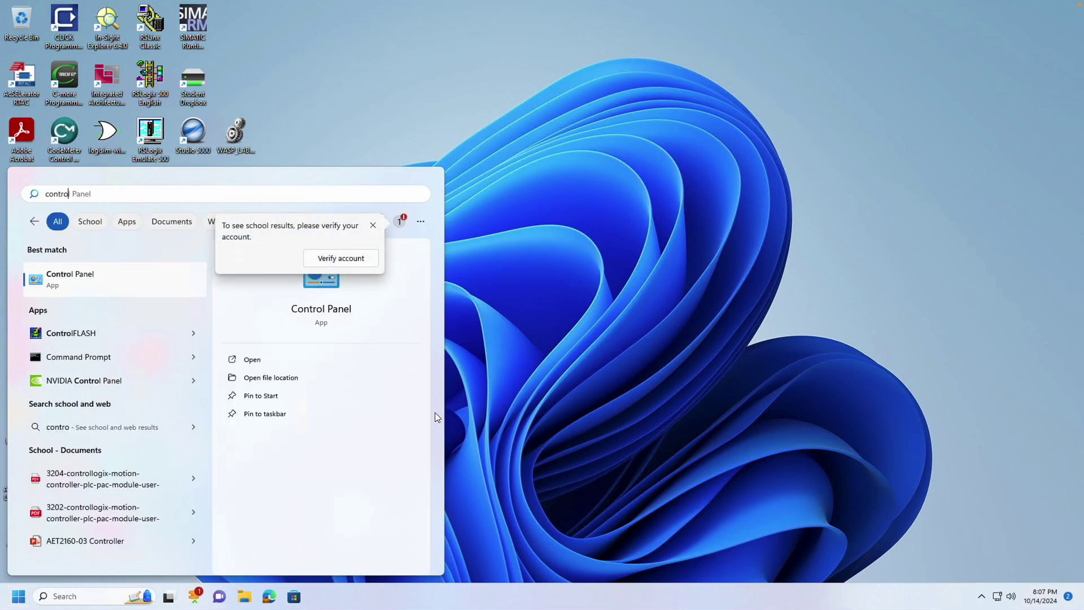
click(124, 273)
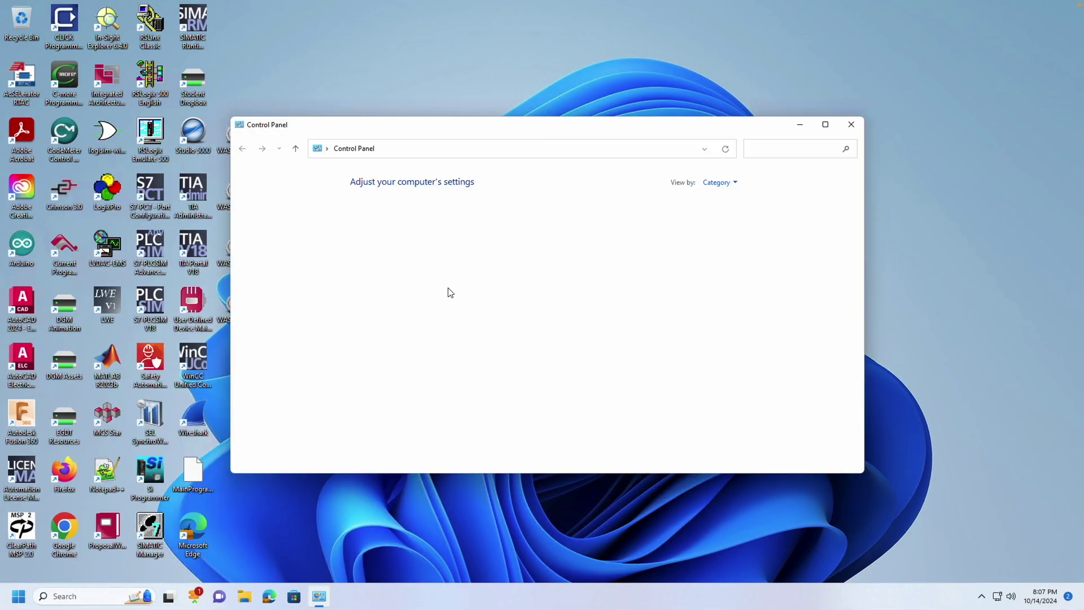
click(435, 259)
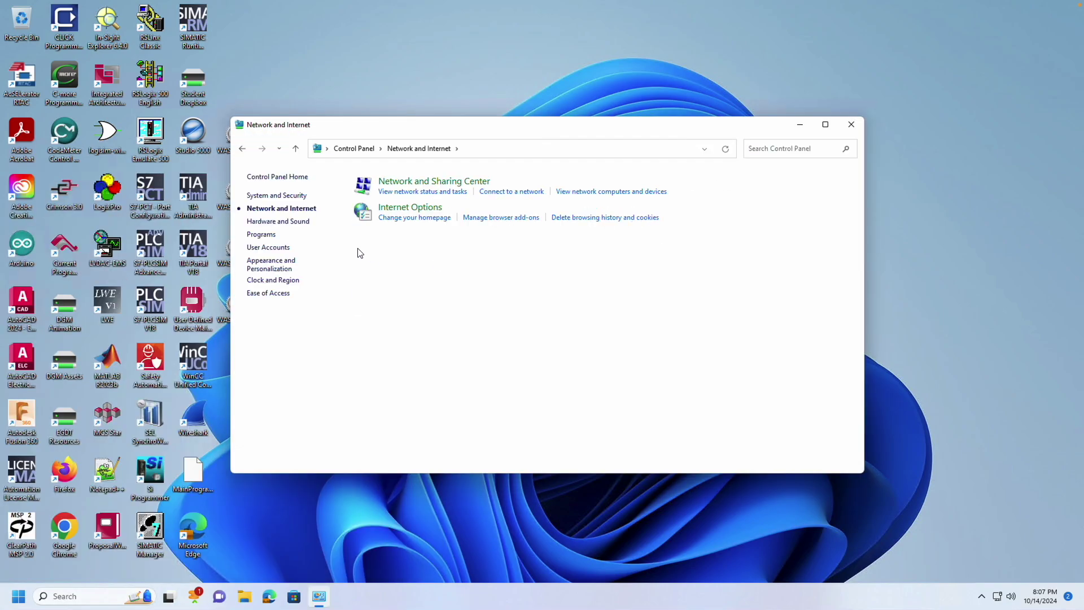
click(417, 182)
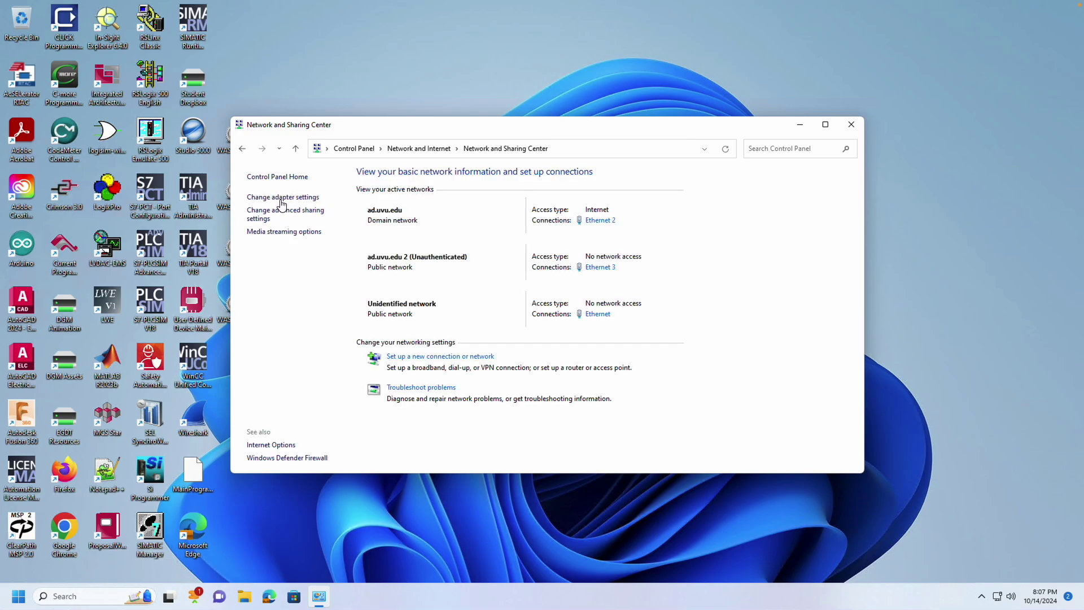
click(283, 198)
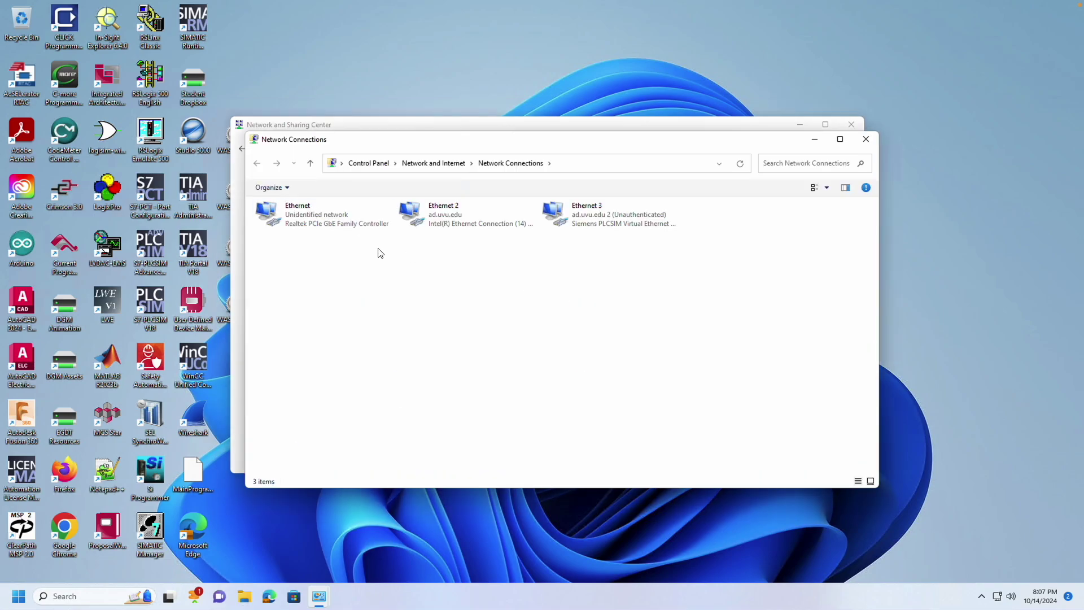
Give the Ethernet adapter static IPv4 192.168.1.8 with subnet mask 255.255.255.0.
click(353, 215)
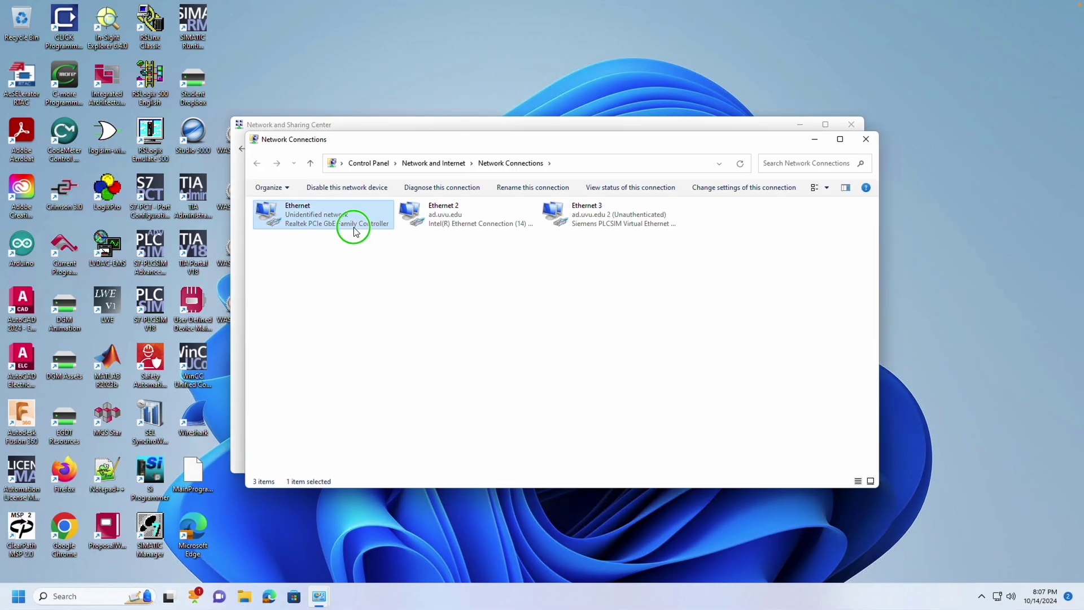
right_click(354, 228)
click(395, 334)
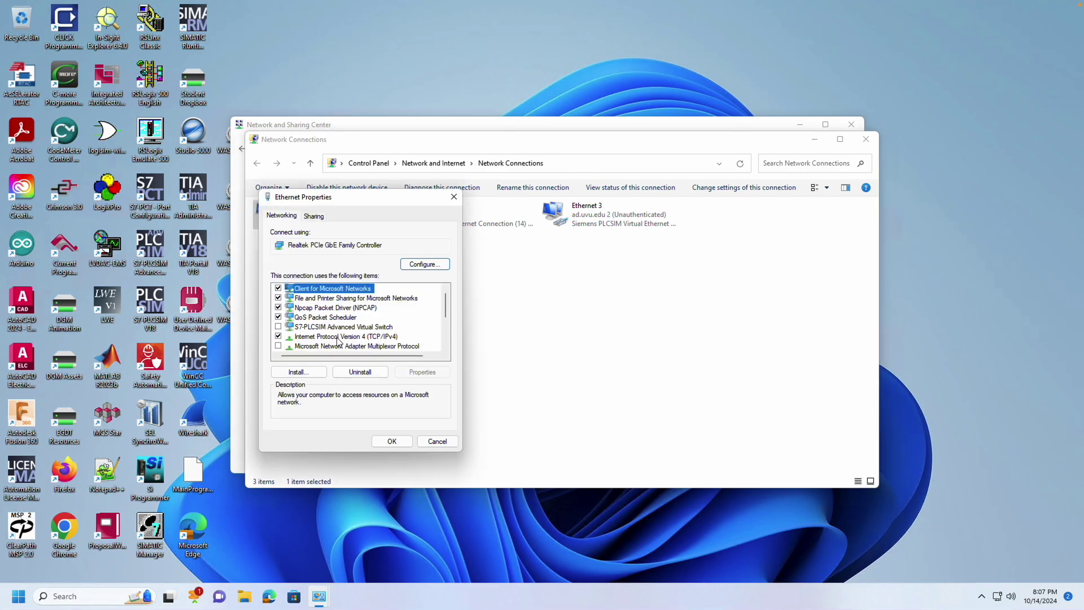
click(339, 338)
click(417, 375)
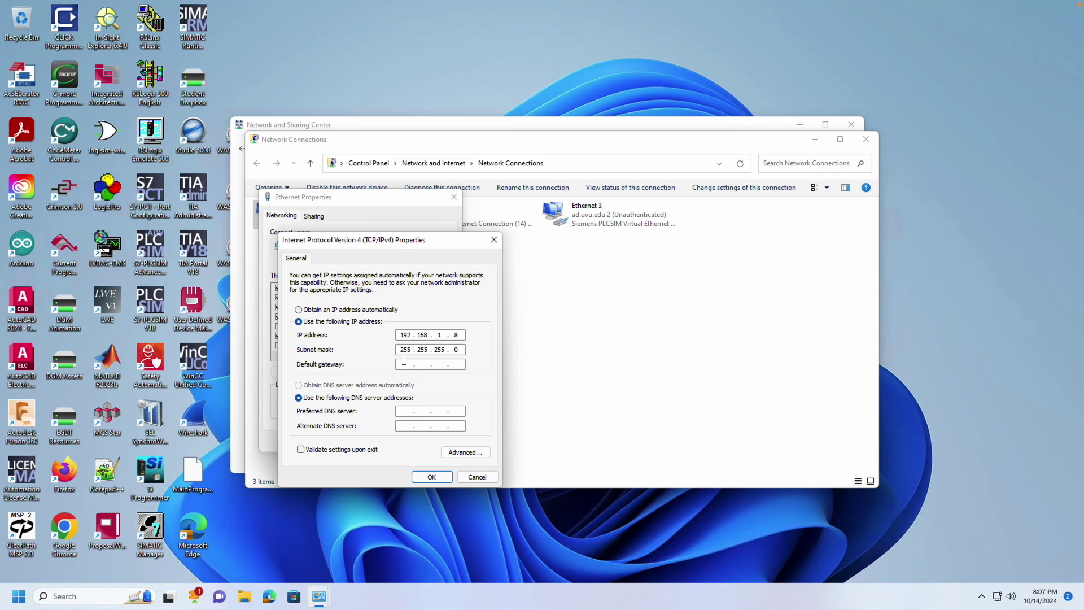
click(438, 334)
text(1)
click(434, 477)
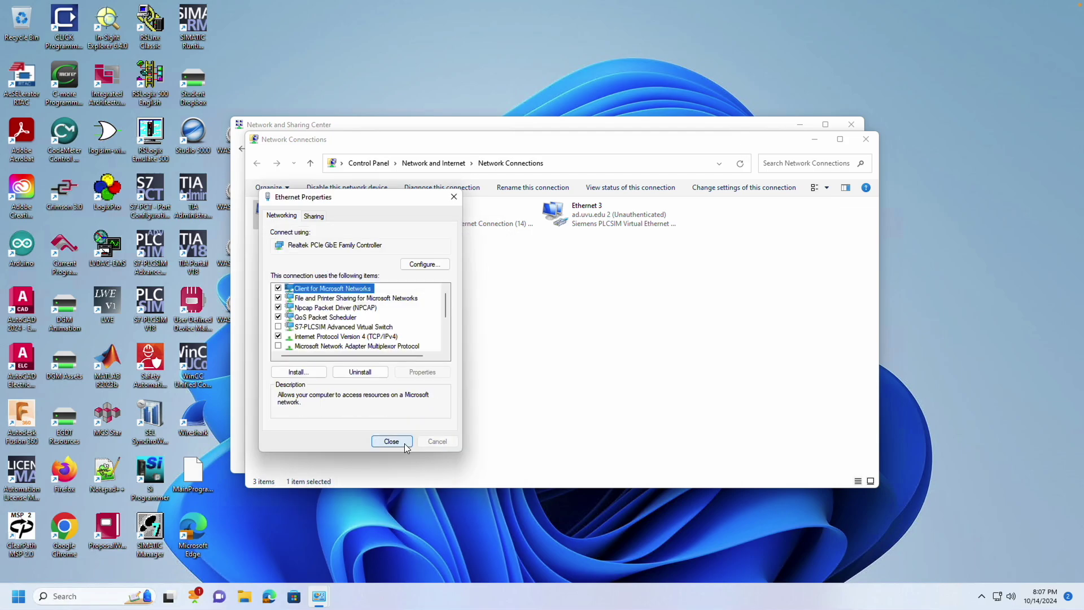
click(391, 441)
Launch BootP-DHCP Tool, accept the licence, and run it on the Realtek Ethernet adapter.
key(alt+F4)
key(super)
text(boo)
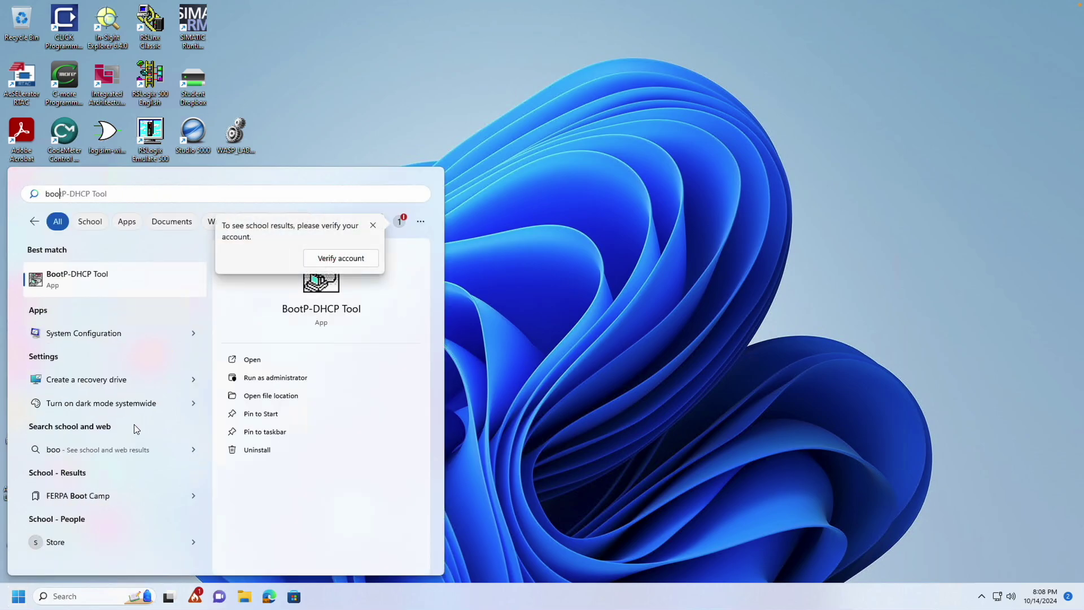
click(104, 281)
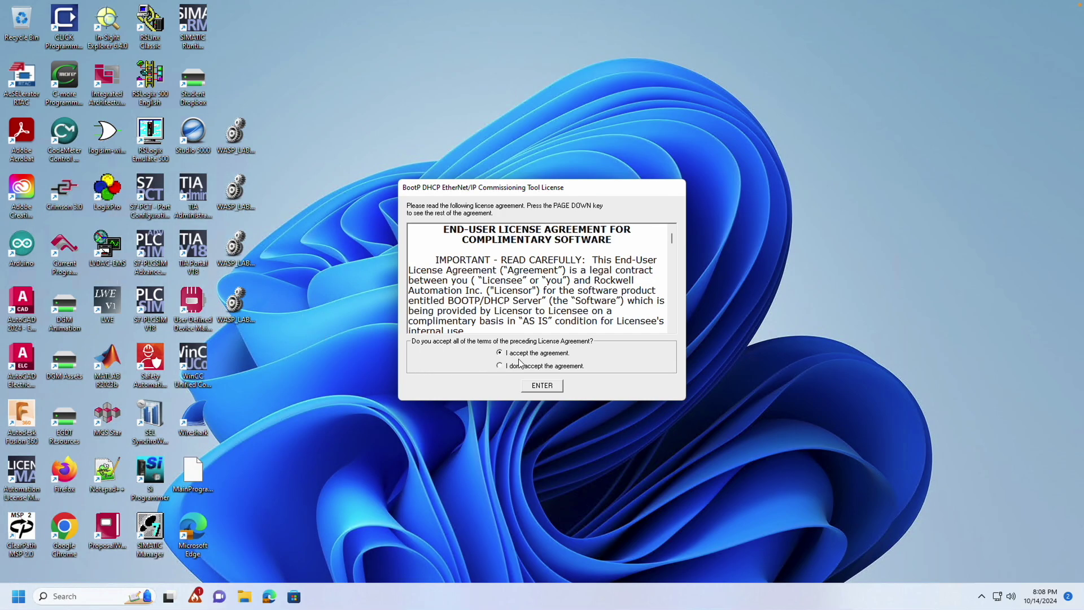
click(544, 385)
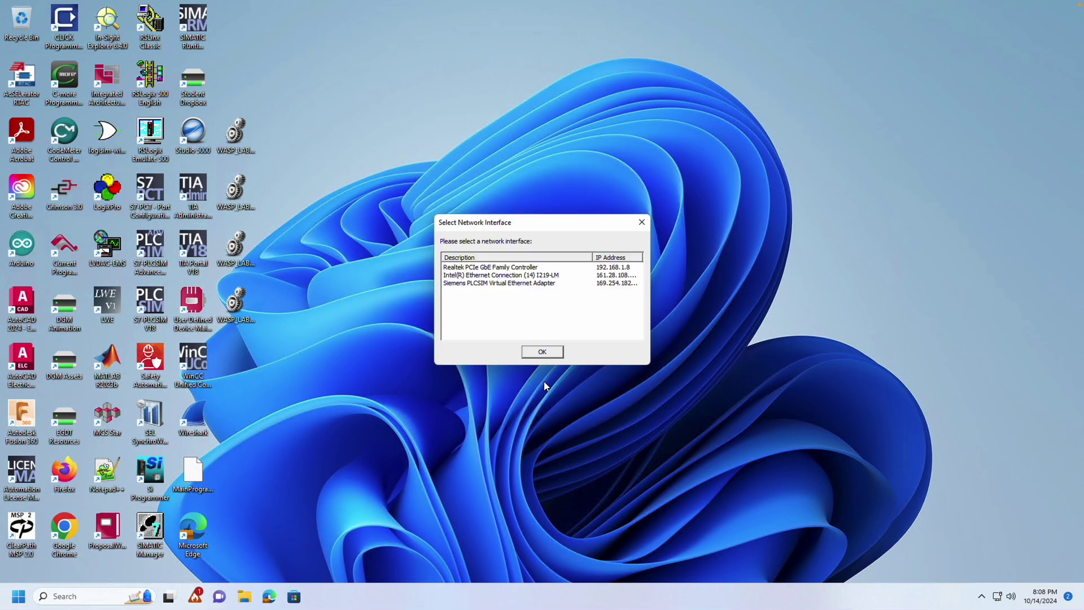
click(515, 269)
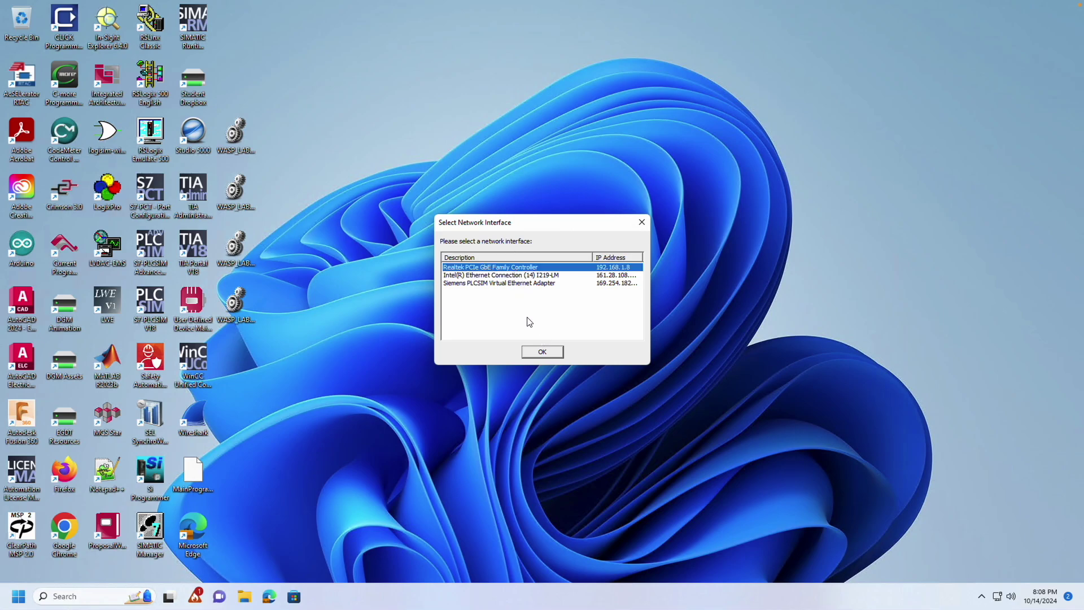
click(542, 352)
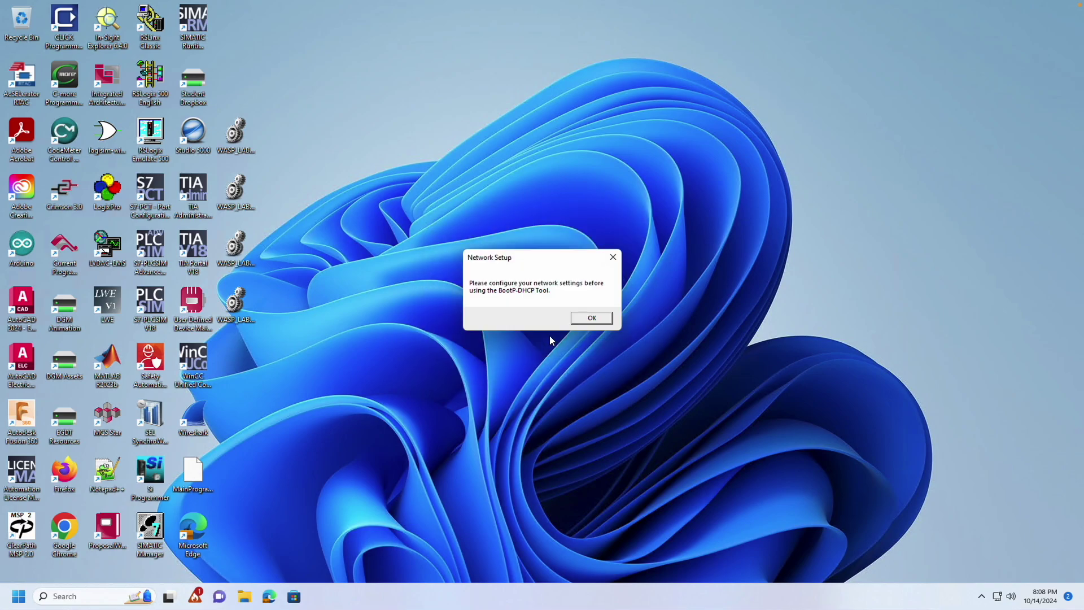
click(582, 322)
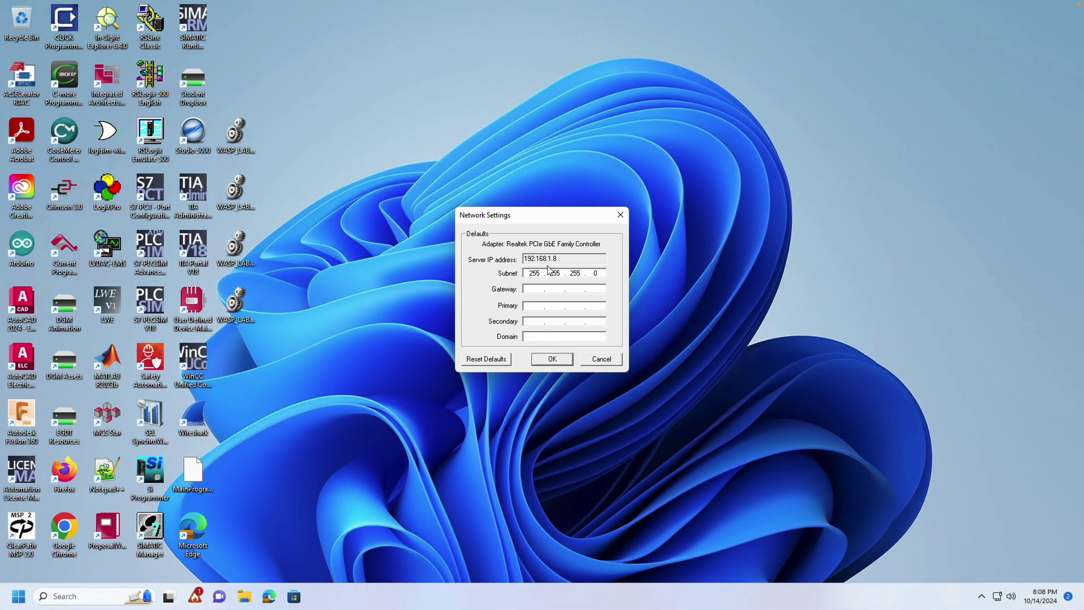
Accept the server settings and assign MAC 00:1D:9C:A0:EC:E1 the client IP 192.168.1.105.
click(548, 360)
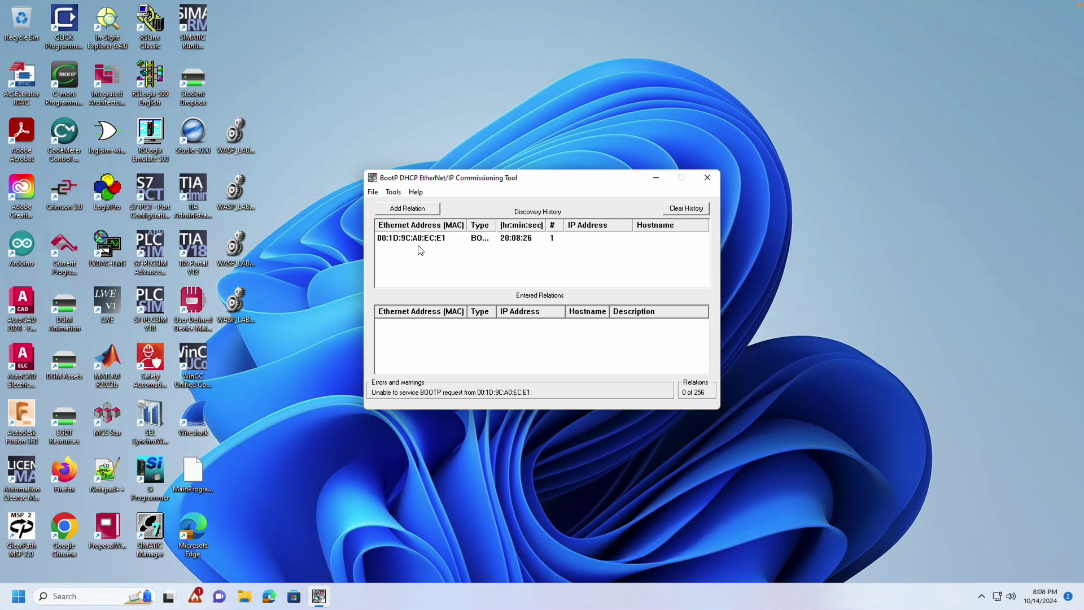
click(418, 239)
click(421, 212)
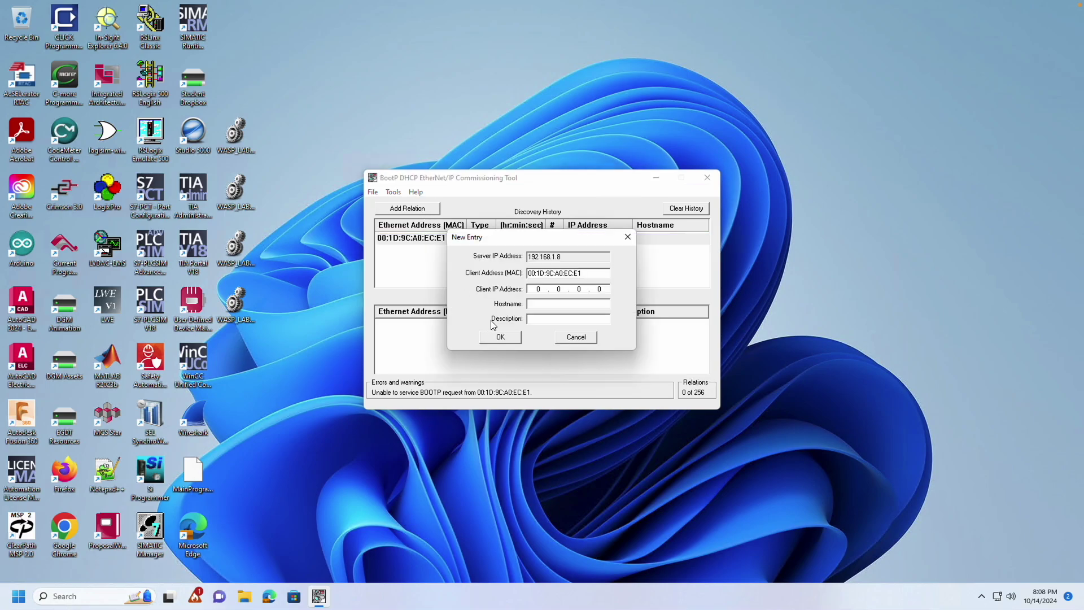
click(544, 289)
text(192 . 168)
click(491, 336)
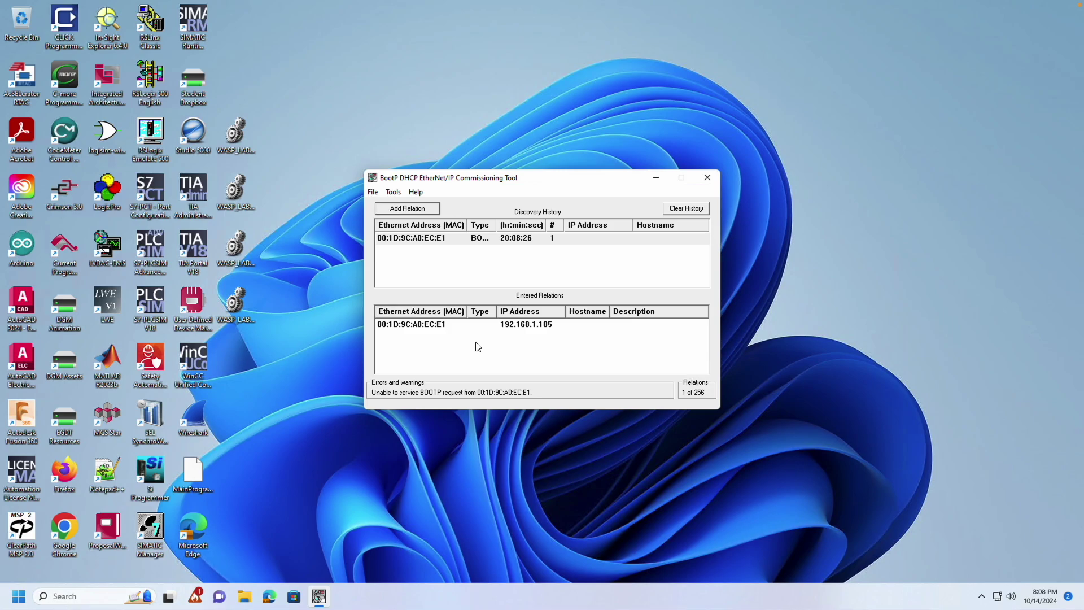
click(18, 602)
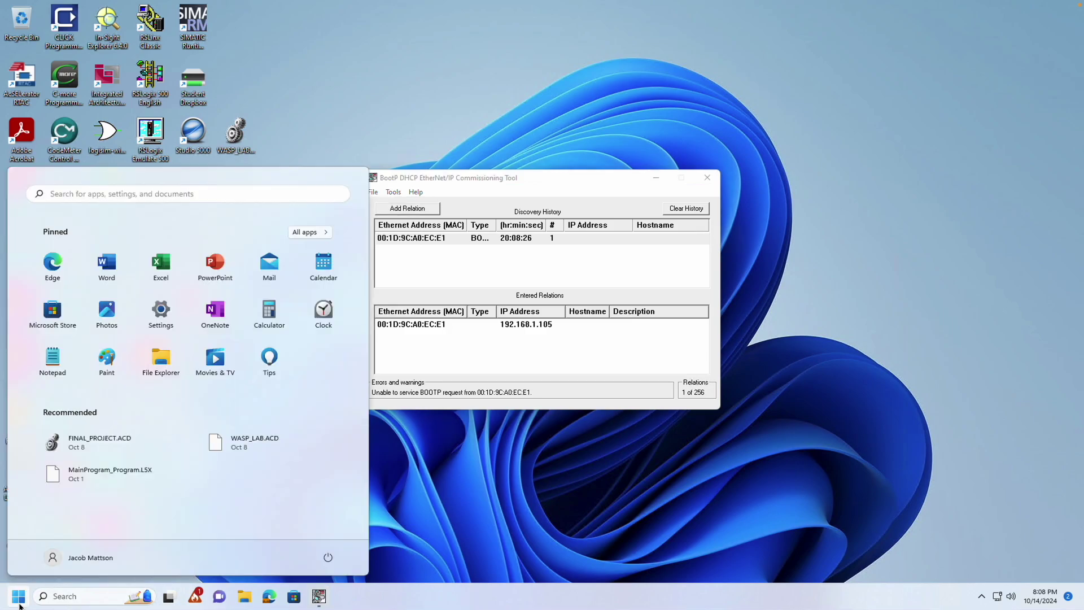
Launch RSLinx Classic and add a new EtherNet/IP driver named GoodName.
text(rslinx)
key(Return)
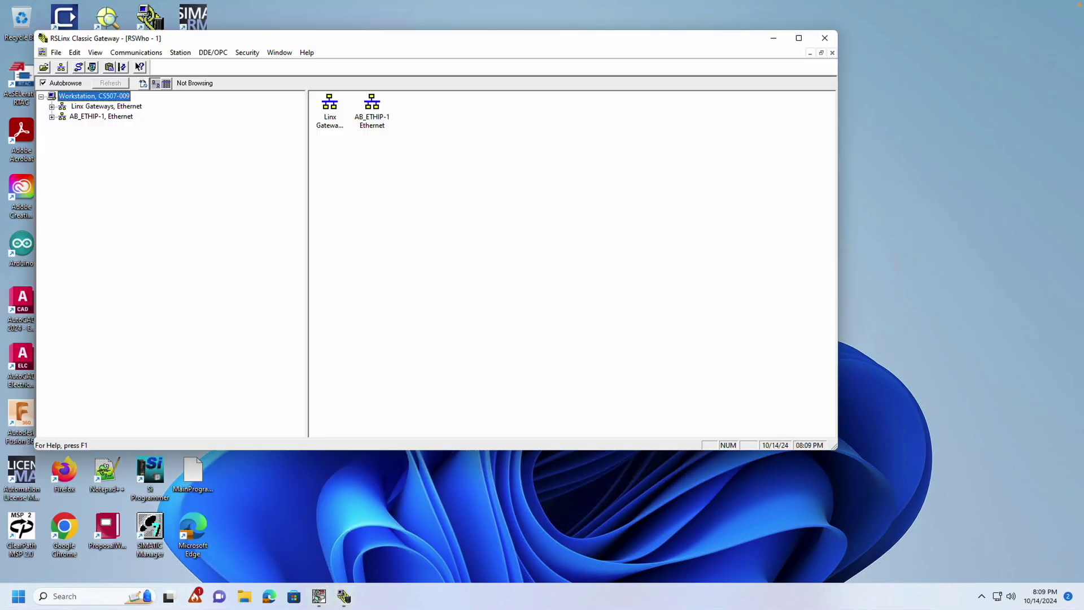
click(136, 52)
click(148, 83)
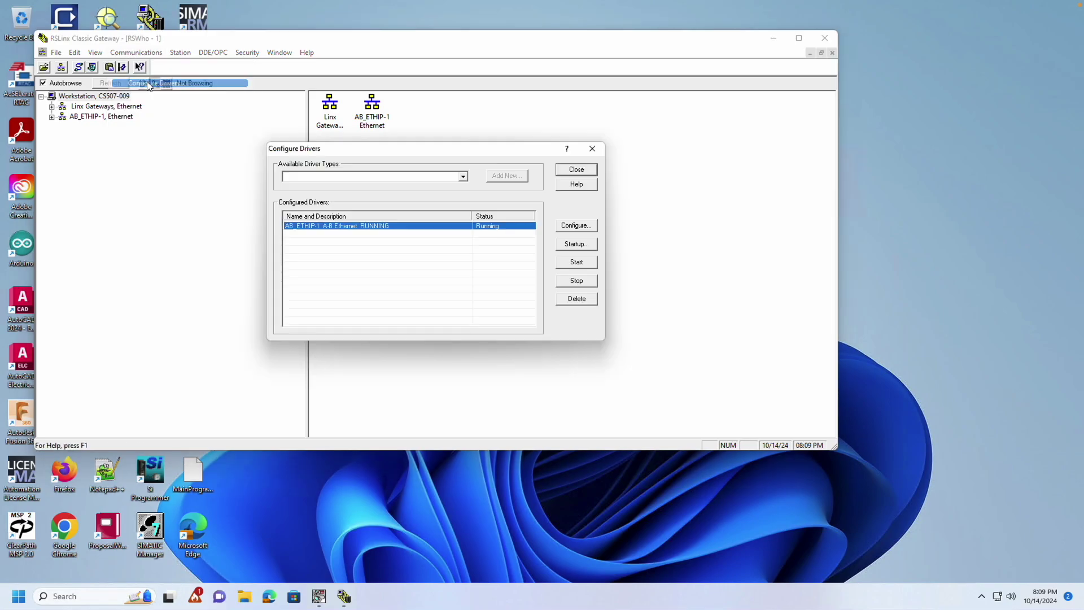
click(416, 178)
click(381, 213)
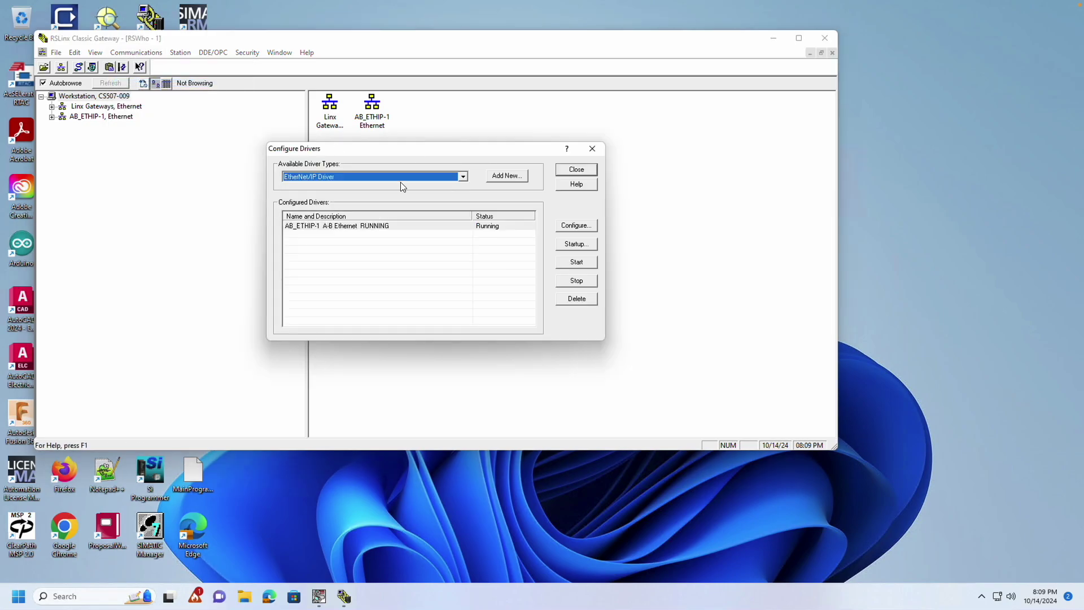
click(507, 176)
key(BackSpace)
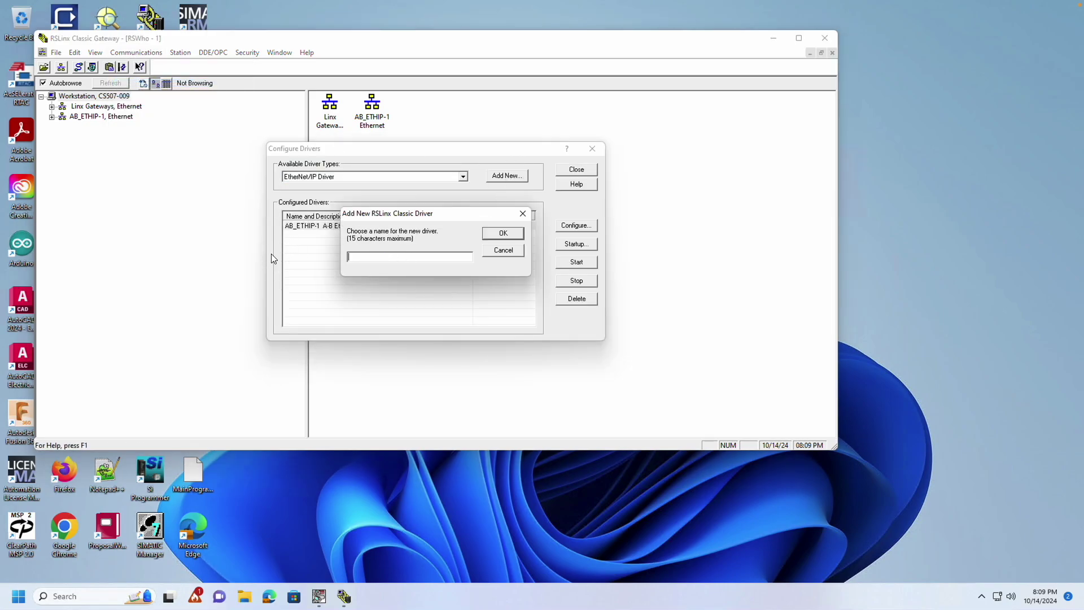
text(GoodName)
click(489, 233)
Bind GoodName to the Realtek adapter and browse to the MicroLogix1100 at 192.168.1.105.
click(361, 235)
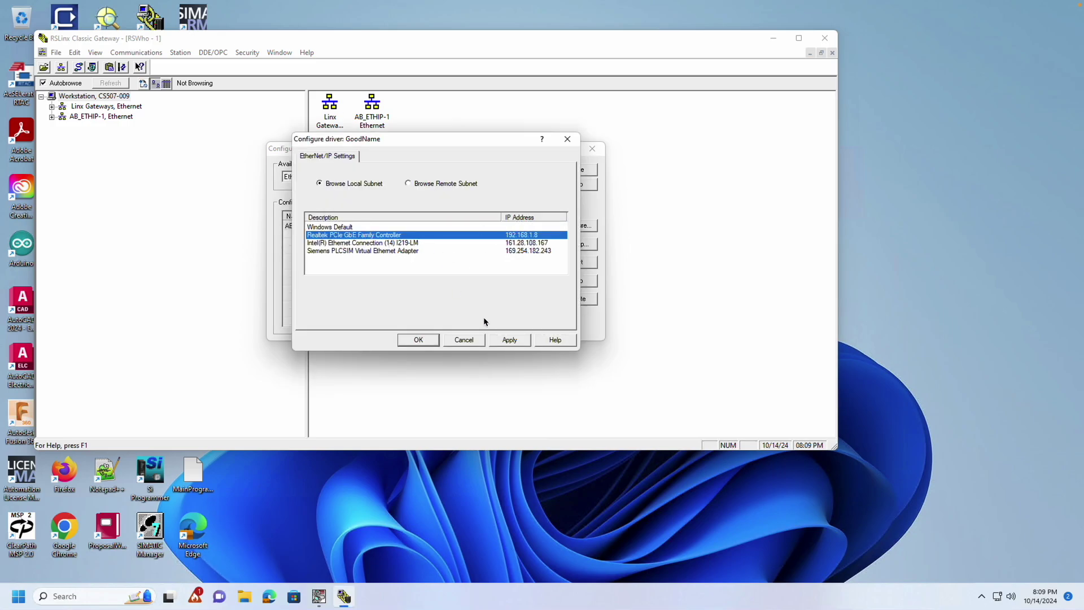
click(510, 340)
click(420, 340)
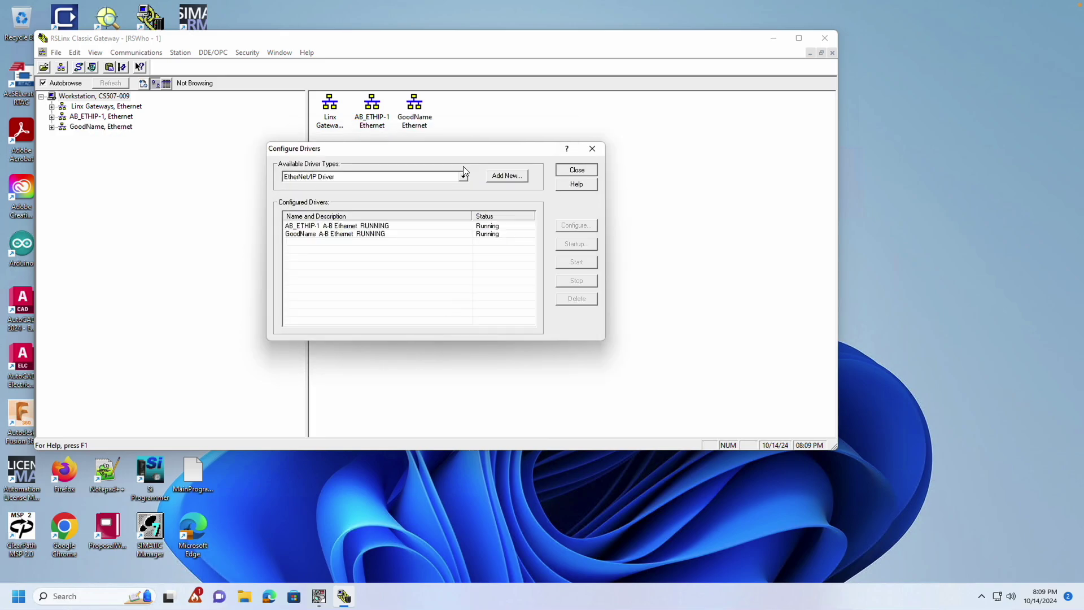
click(576, 169)
click(52, 127)
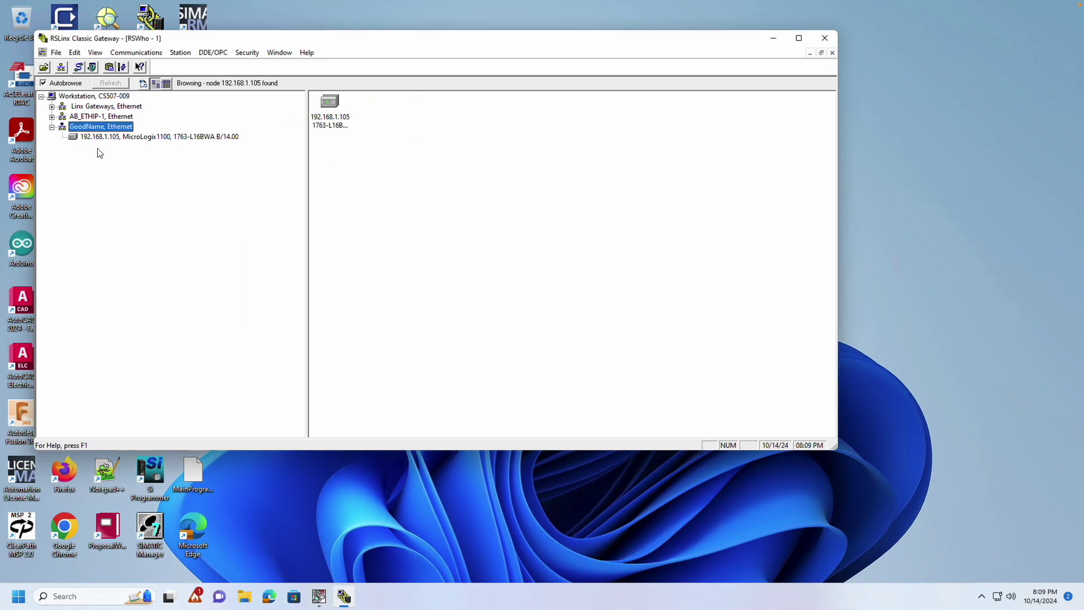
click(136, 140)
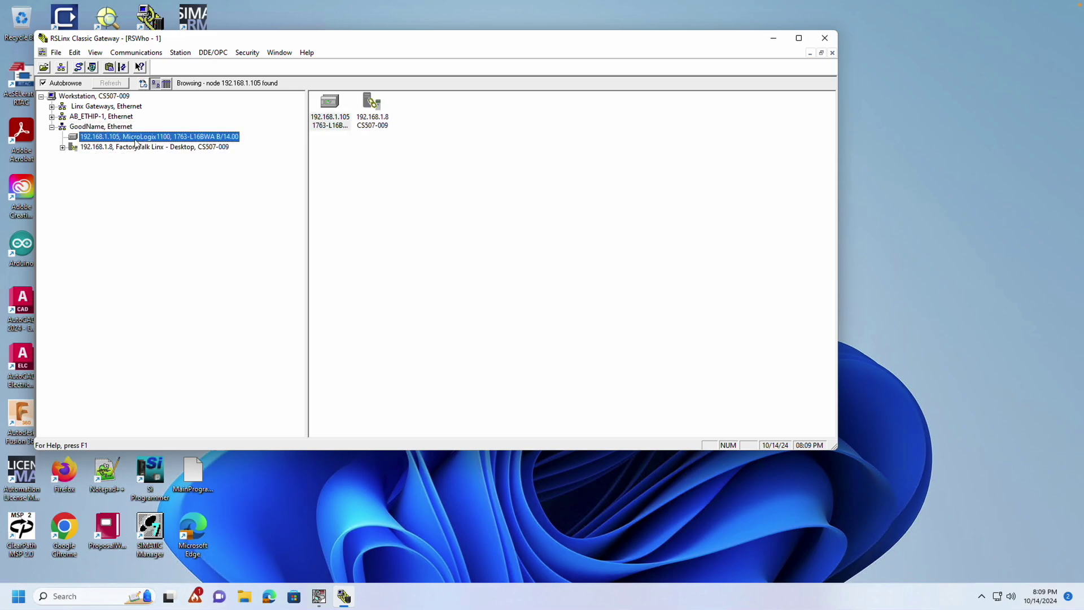
click(14, 597)
Launch RSLogix 500 and create a new Bul.1763 MicroLogix 1100 Series B project.
text(rslo)
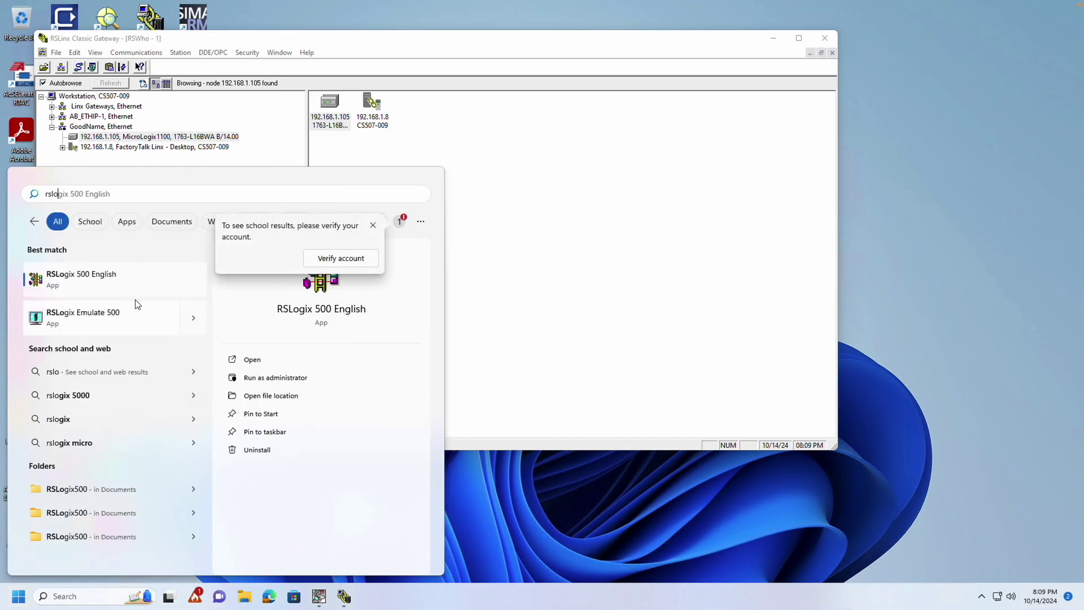
click(130, 286)
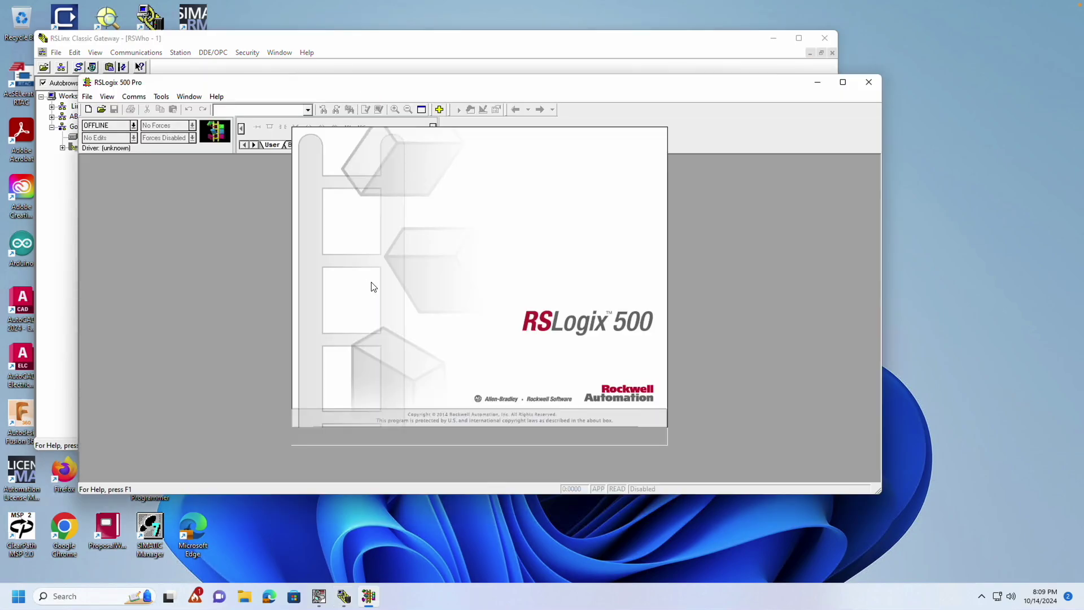
click(134, 124)
click(192, 96)
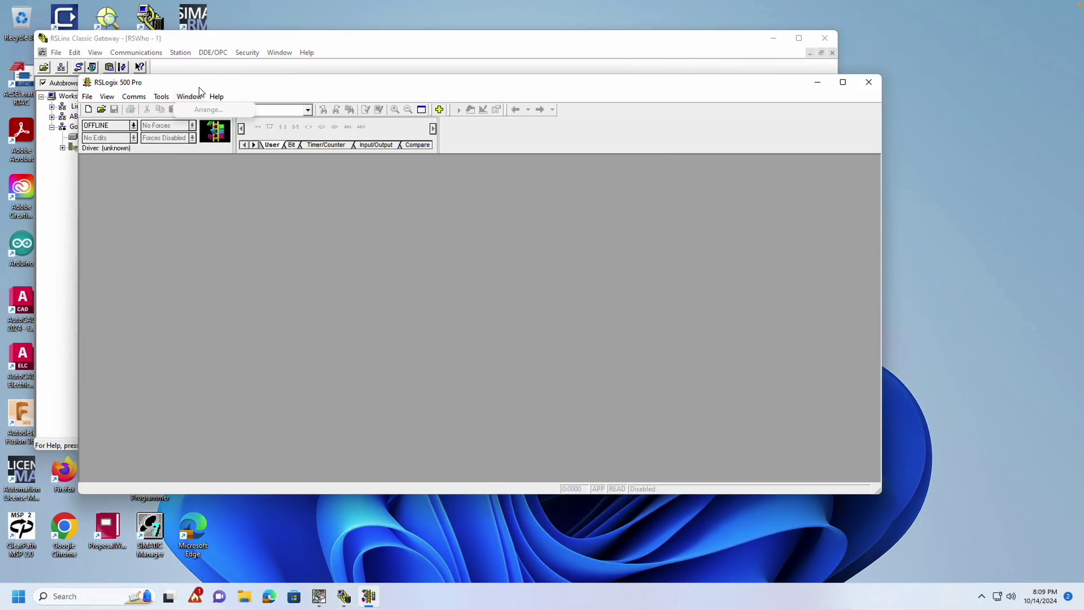
click(88, 109)
scroll(354, 276, down, 3)
scroll(354, 276, down, 2)
click(356, 299)
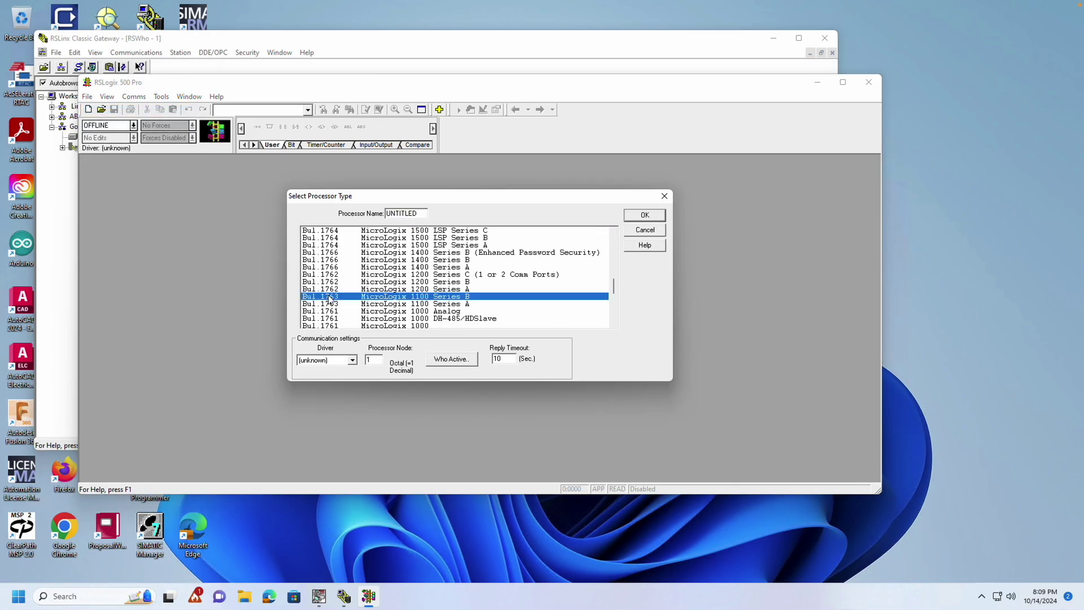
click(638, 218)
Disable BOOTP on Channel 1 and set IP 192.168.1.105 with mask 255.255.255.0.
double_click(154, 249)
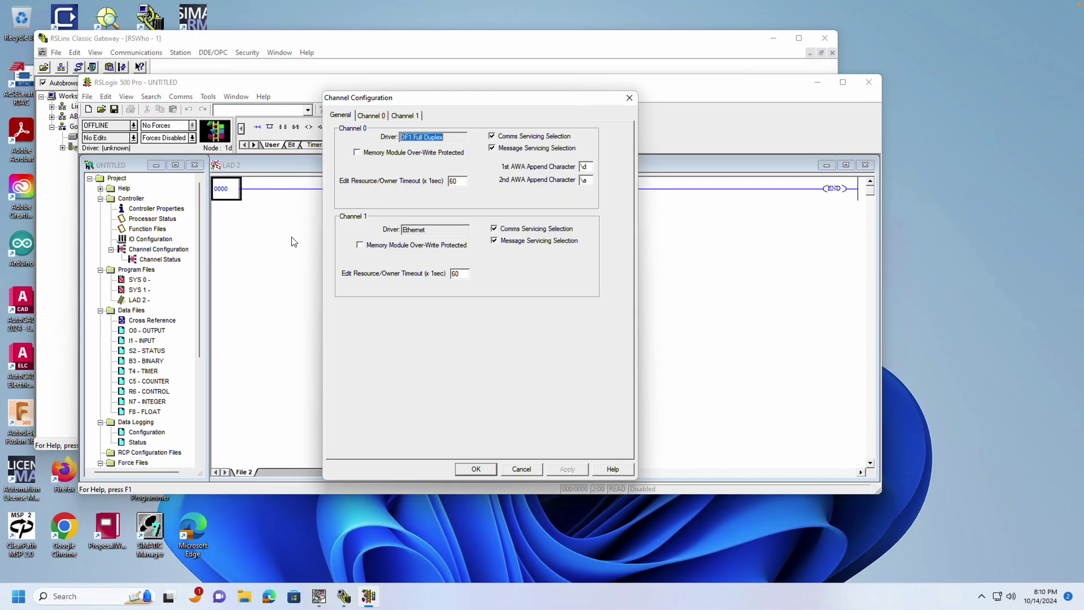
click(418, 116)
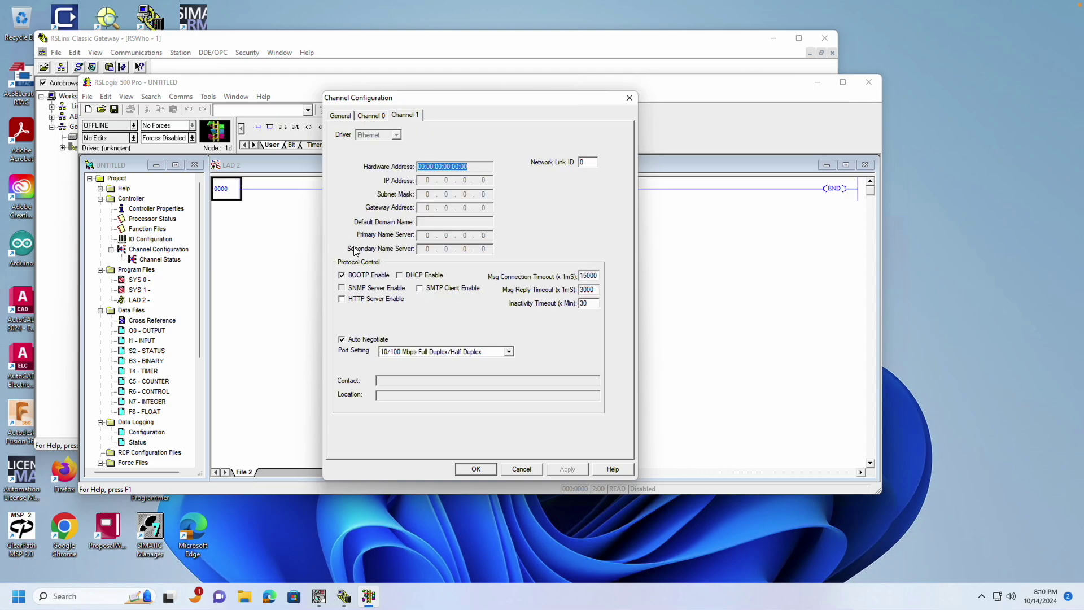
click(342, 277)
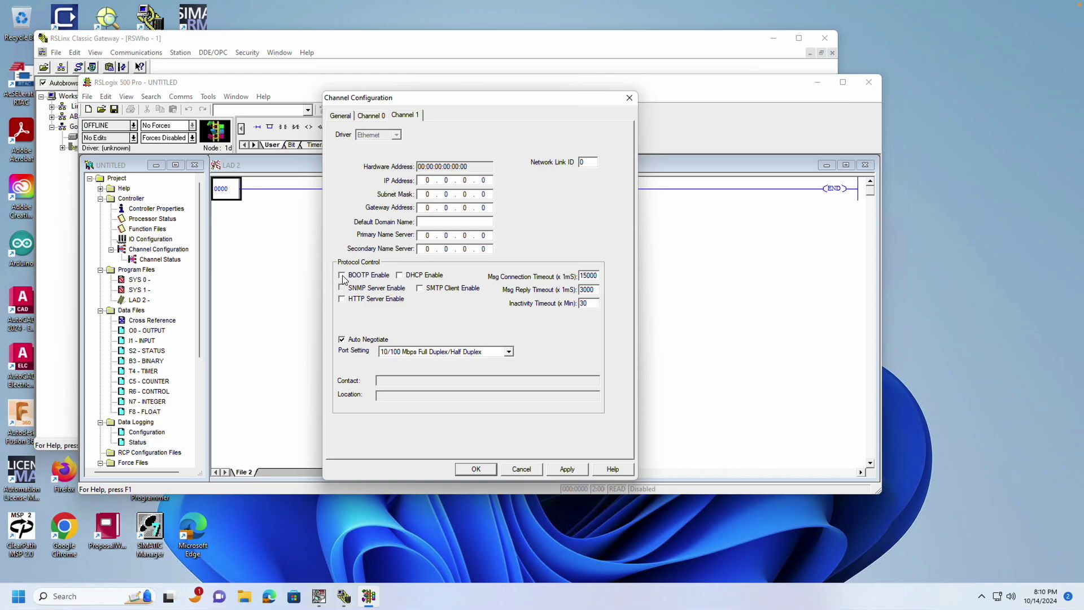
click(431, 180)
text(192168255255255)
click(568, 470)
Download the project to the controller at 192.168.1.105 through the GoodName driver.
click(475, 469)
click(180, 97)
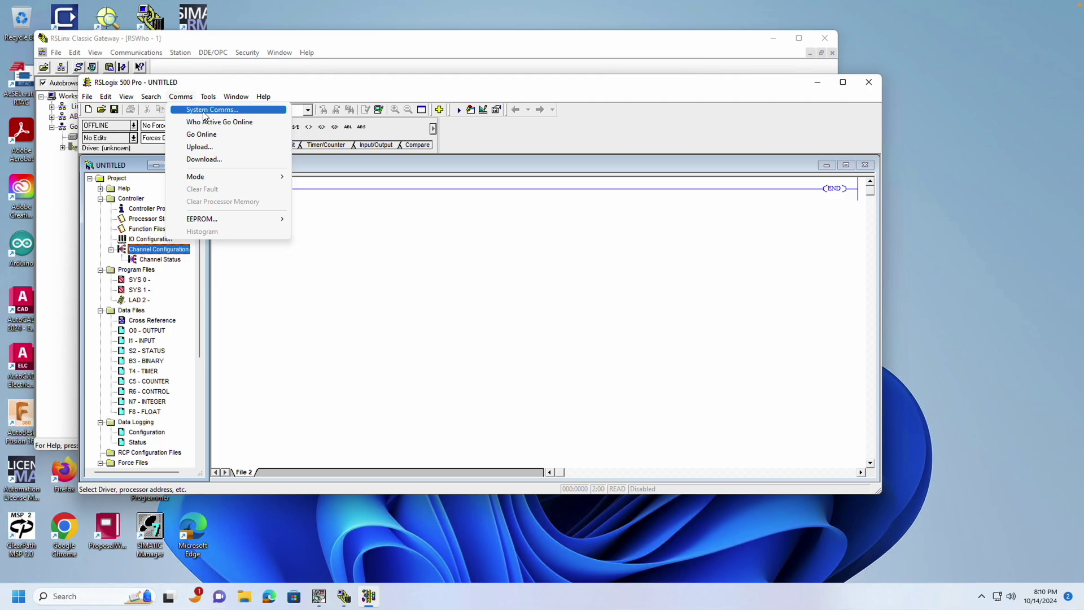
click(202, 110)
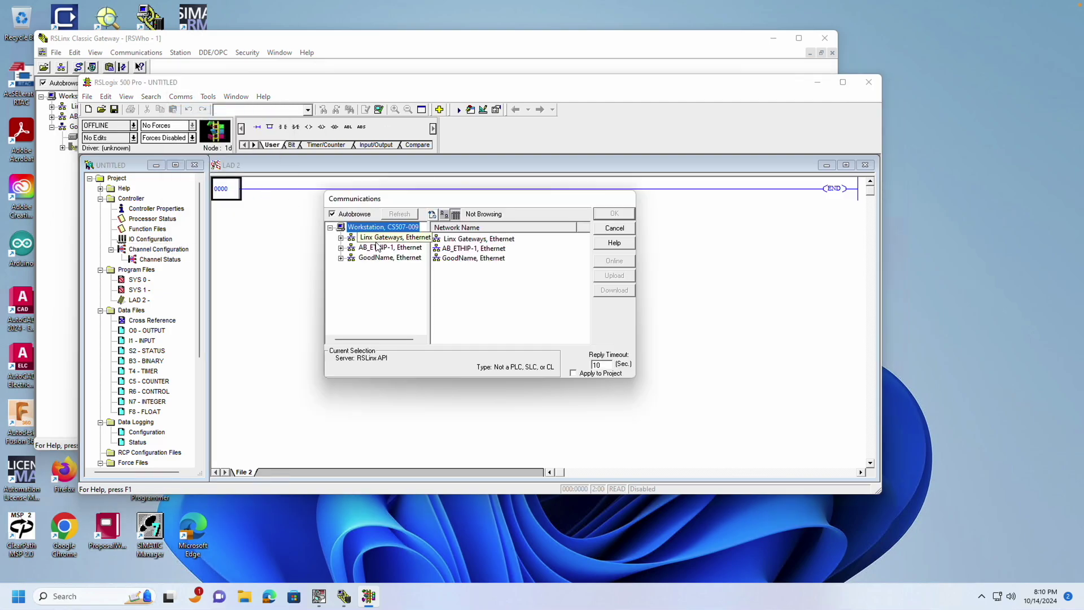
click(376, 258)
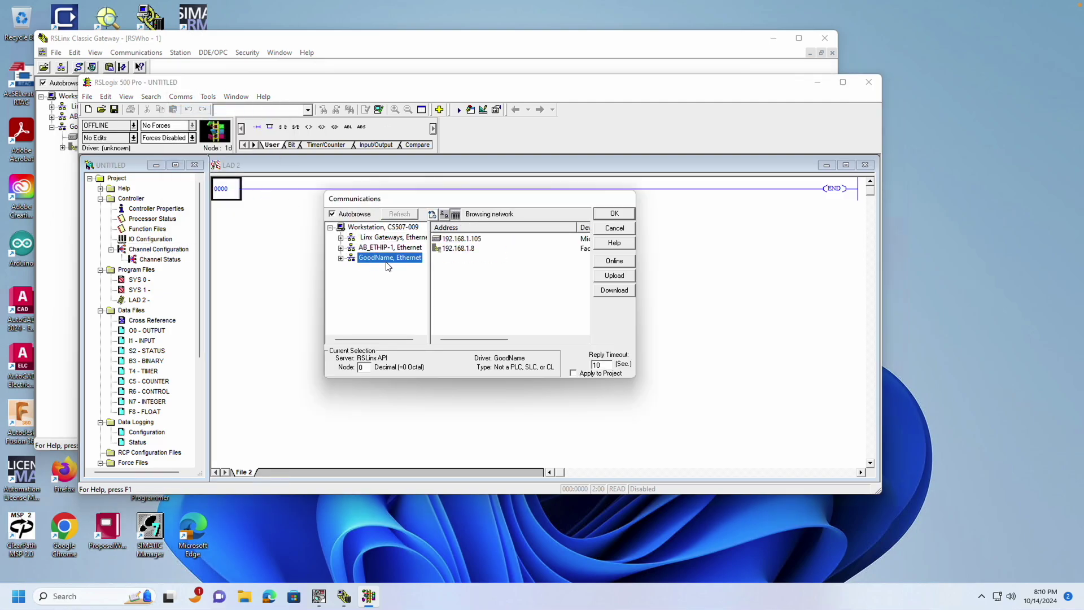
click(458, 239)
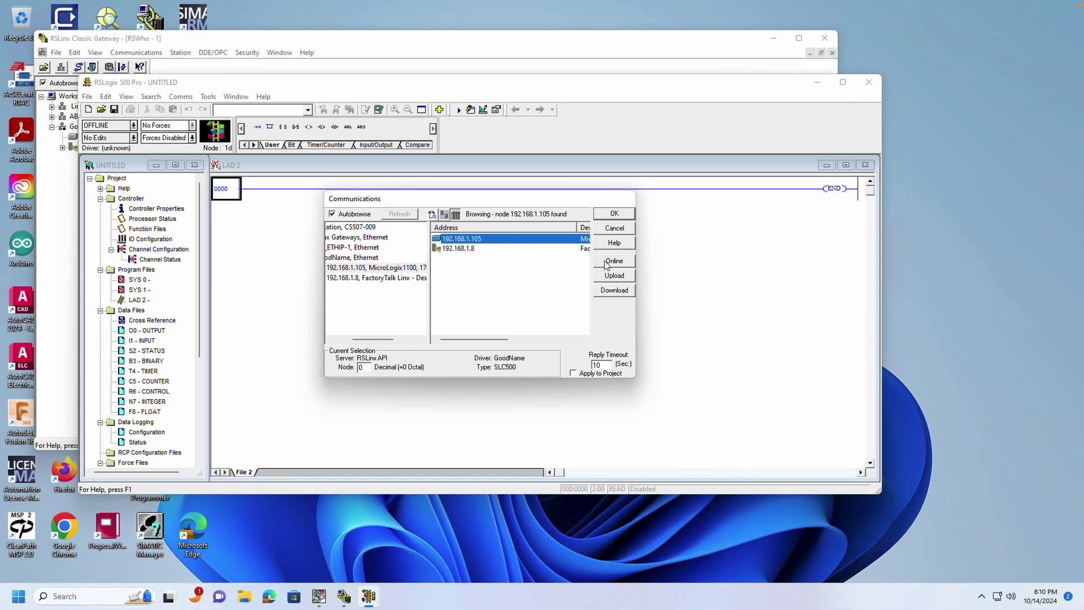
click(613, 291)
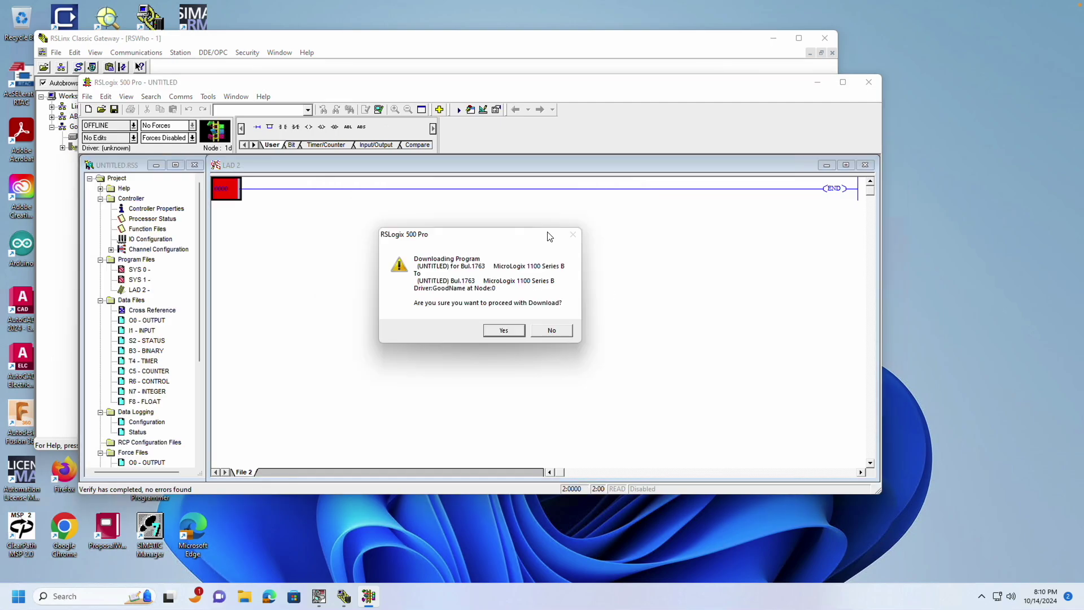
click(505, 331)
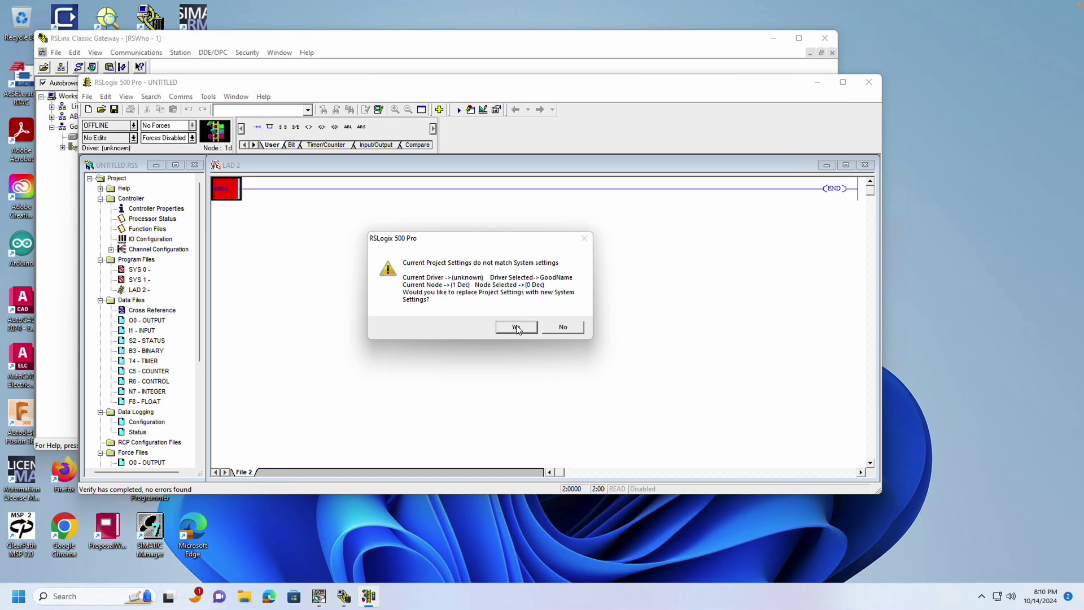
Accept GoodName driver settings, apply the channel configuration, go online, and switch to Remote Run.
click(517, 328)
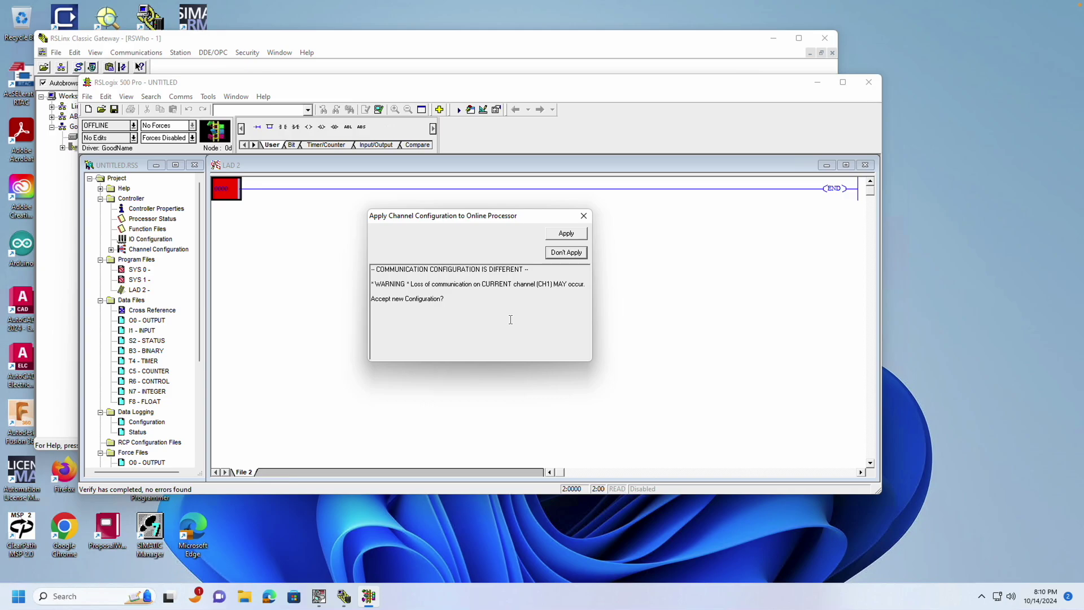
click(571, 239)
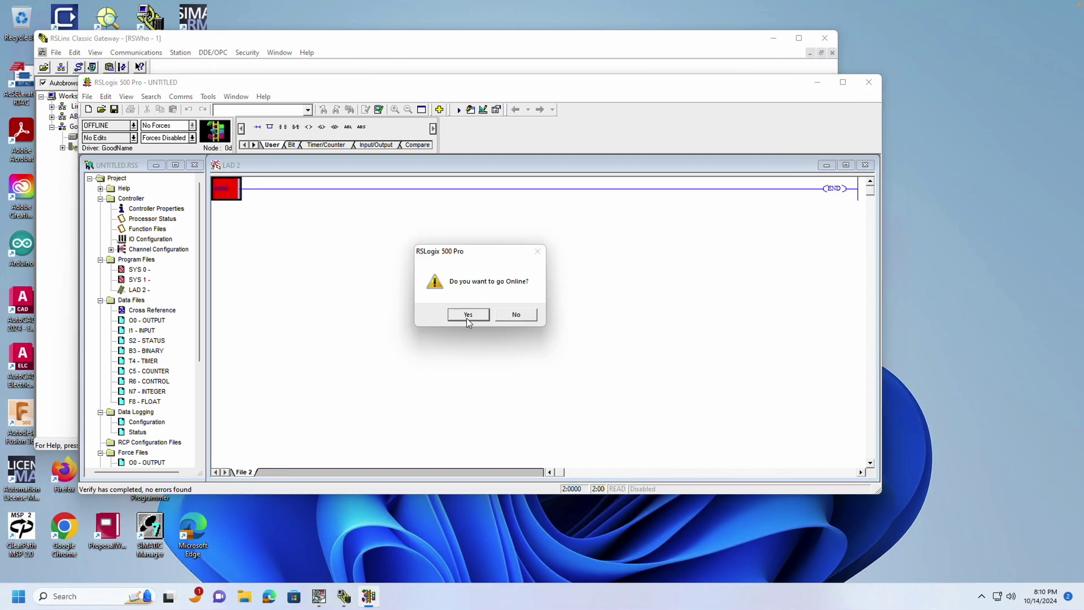
click(468, 319)
click(134, 125)
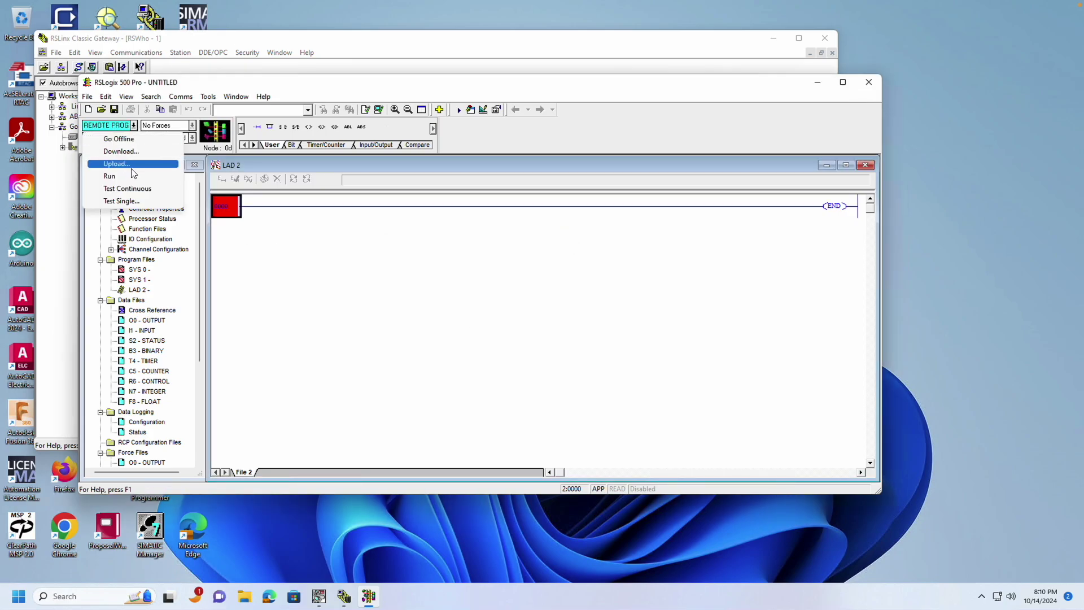
click(133, 175)
click(506, 317)
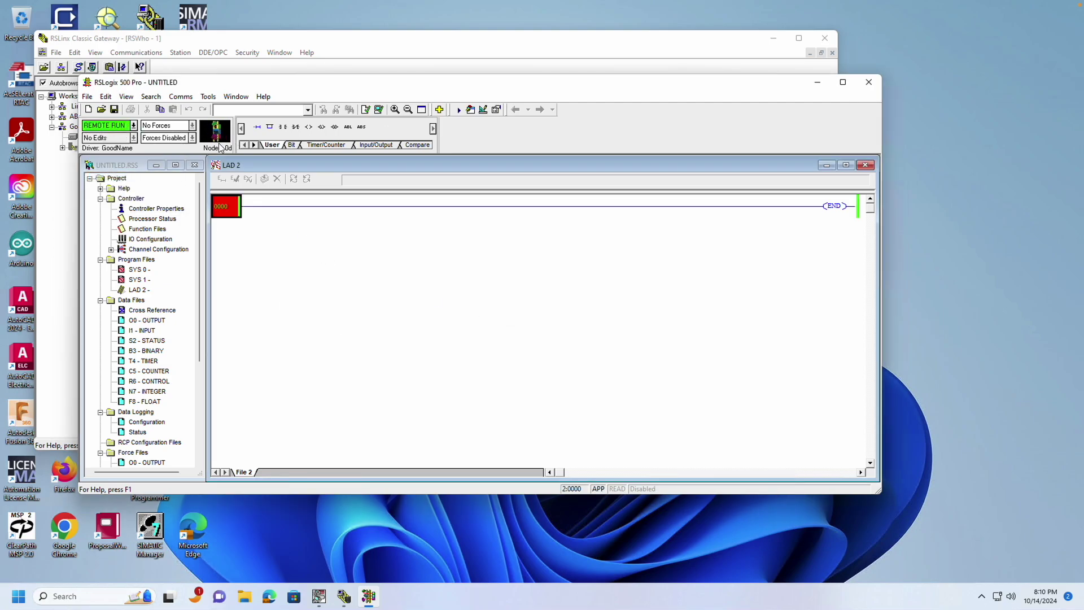